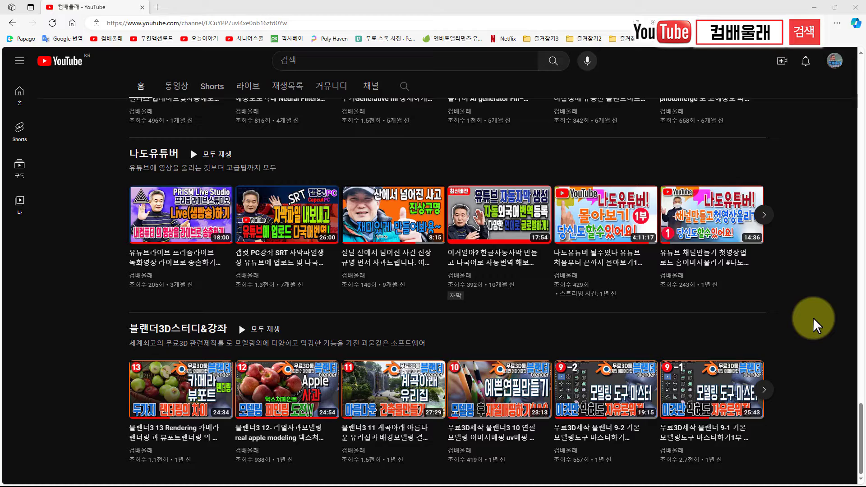
Look through the video sections and playlists on the YouTube channel's home page
scroll(813, 318, "up", 5)
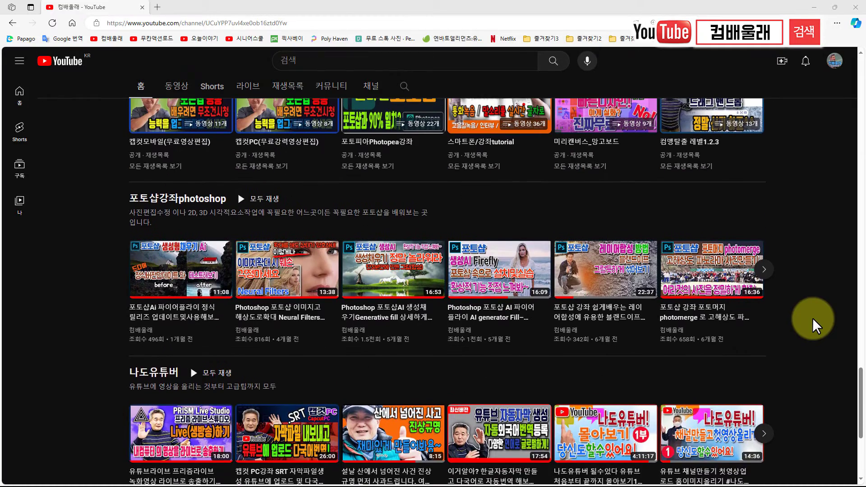
scroll(814, 317, "up", 5)
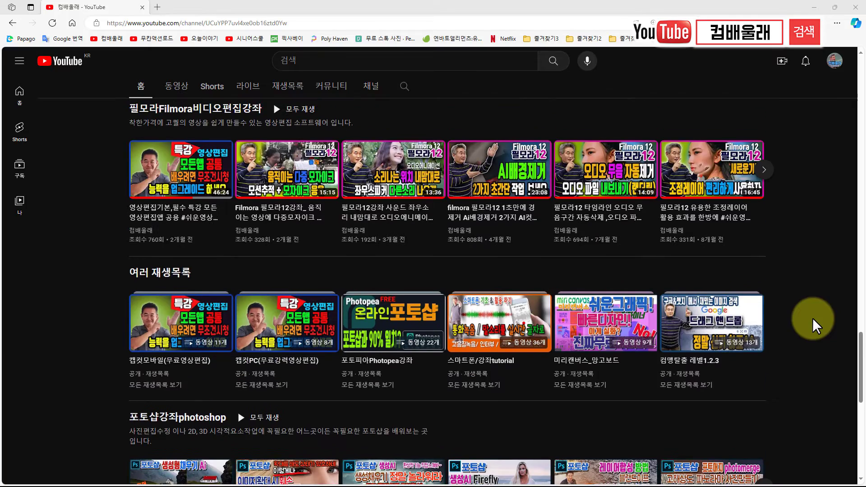
scroll(814, 318, "up", 20)
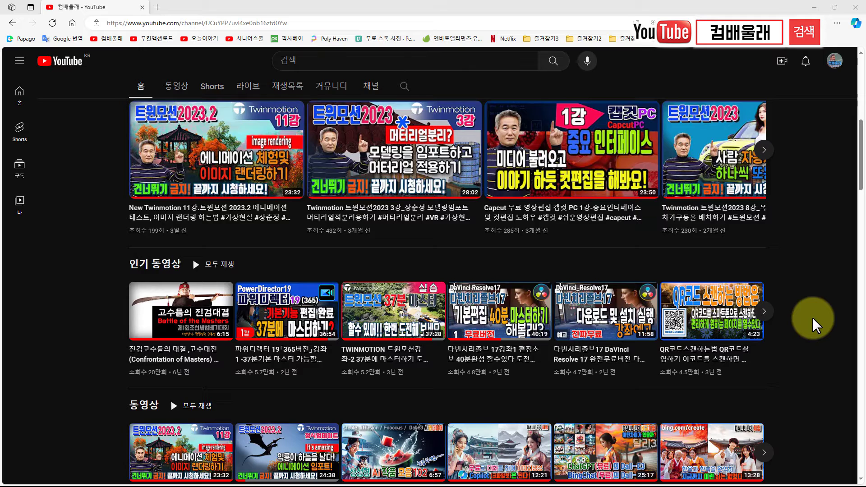
scroll(813, 318, "up", 9)
scroll(813, 318, "down", 5)
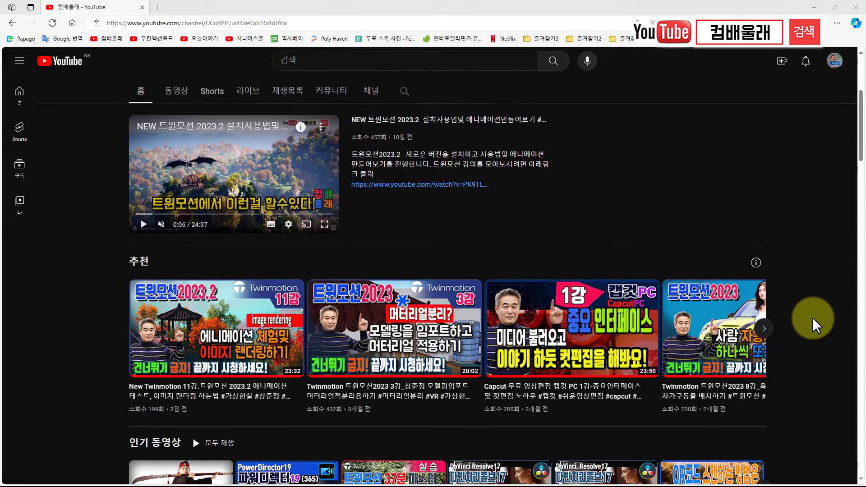
scroll(813, 317, "down", 5)
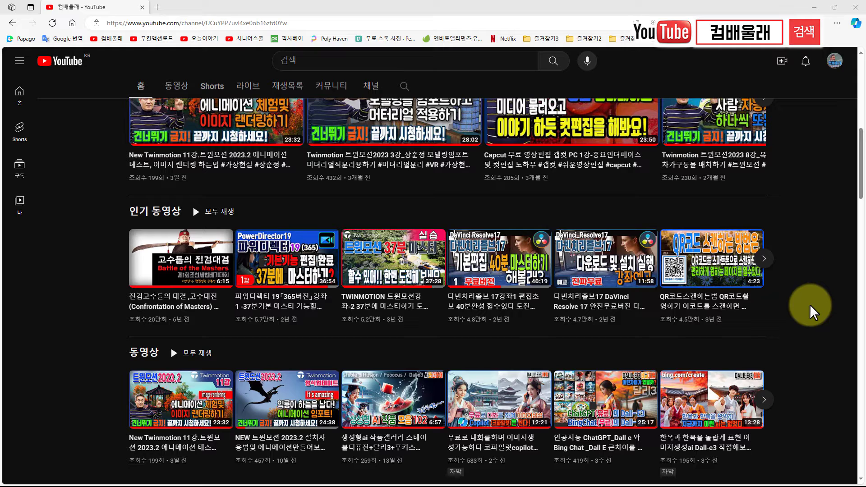
scroll(810, 323, "up", 8)
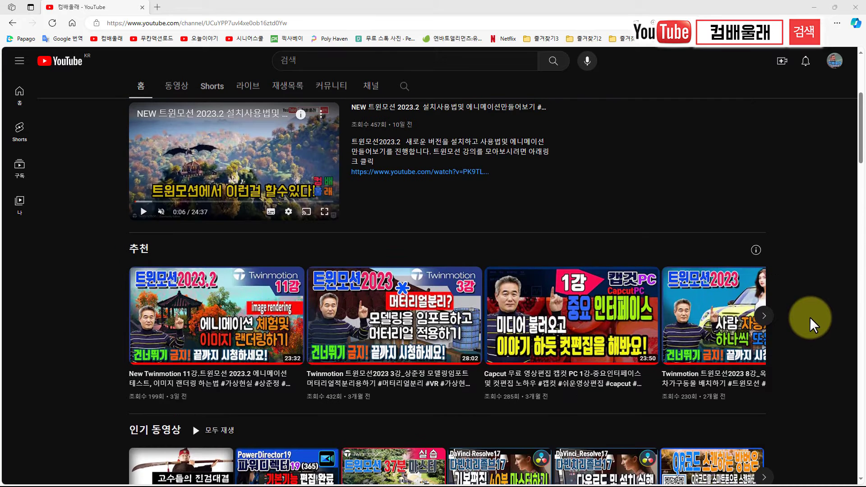
scroll(810, 317, "up", 1)
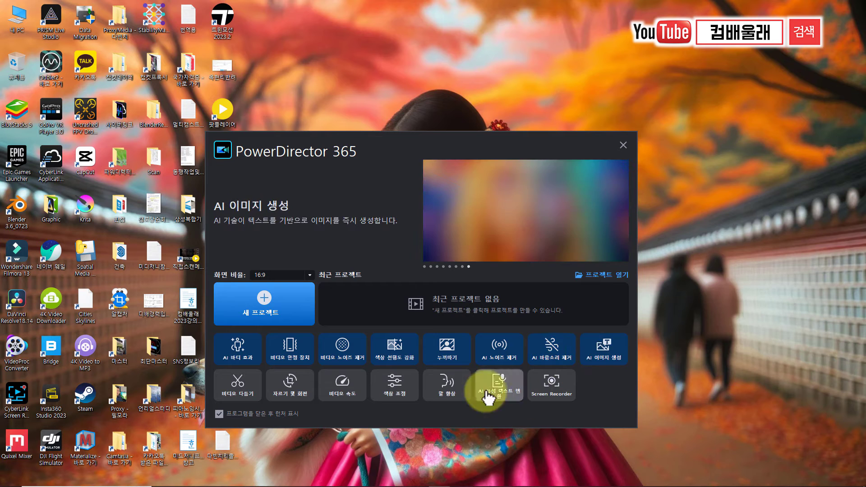
Switch to PowerDirector 365, create a new 16:9 project and import the video 20231105_145830 into the media library
left_click(292, 319)
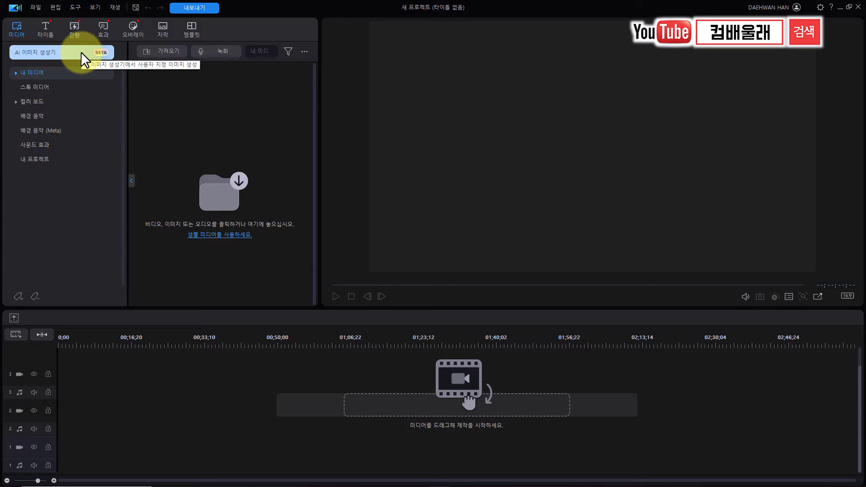
left_click(220, 193)
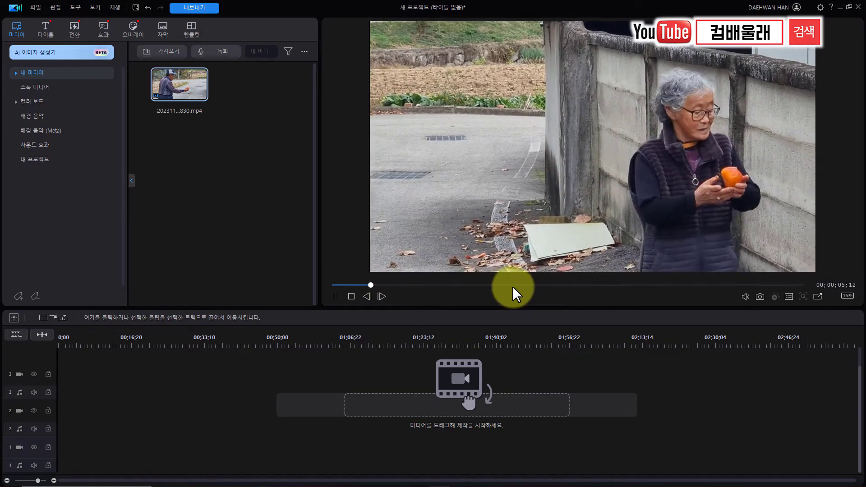
Preview several parts of the imported library clip and stop the playback
left_click(513, 286)
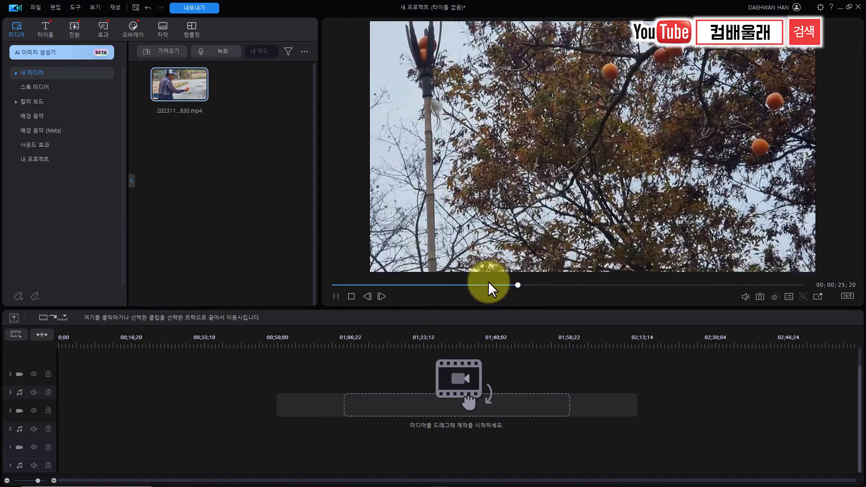
left_click(454, 285)
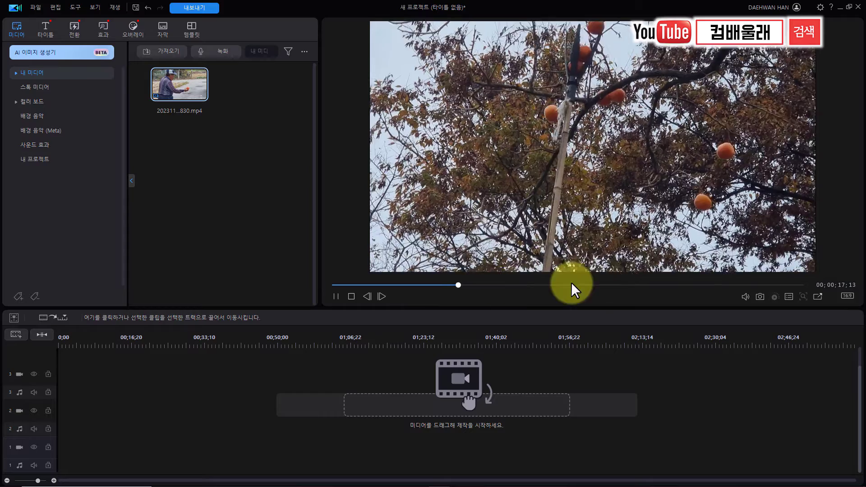
left_click(607, 284)
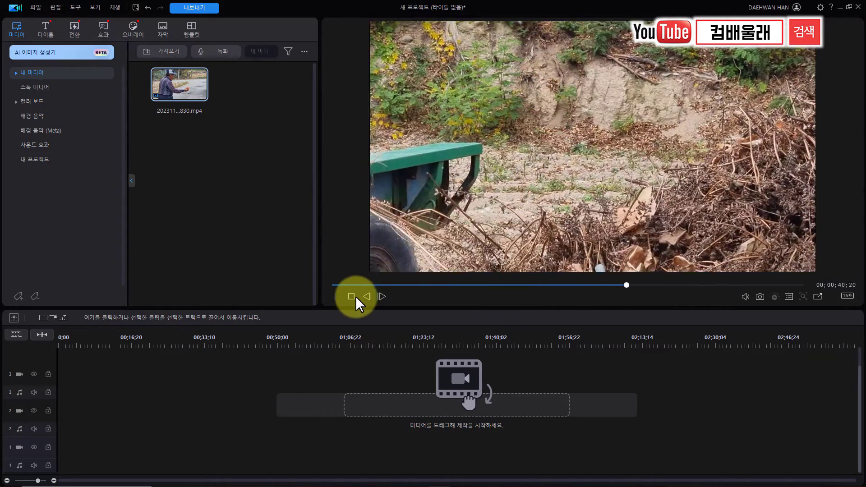
left_click(351, 296)
Place the 20231105_145830 clip at the start of video track 1 and play it from about the middle
left_click_drag(183, 110, 66, 451)
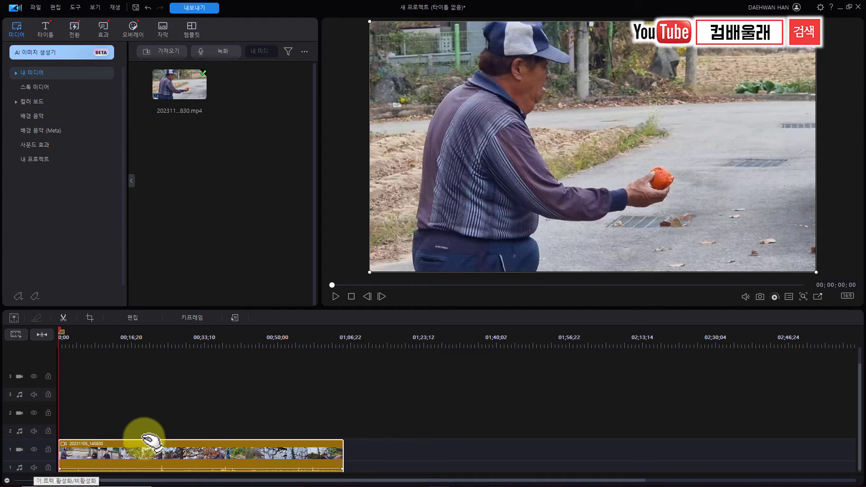
left_click_drag(62, 337, 201, 357)
key("space")
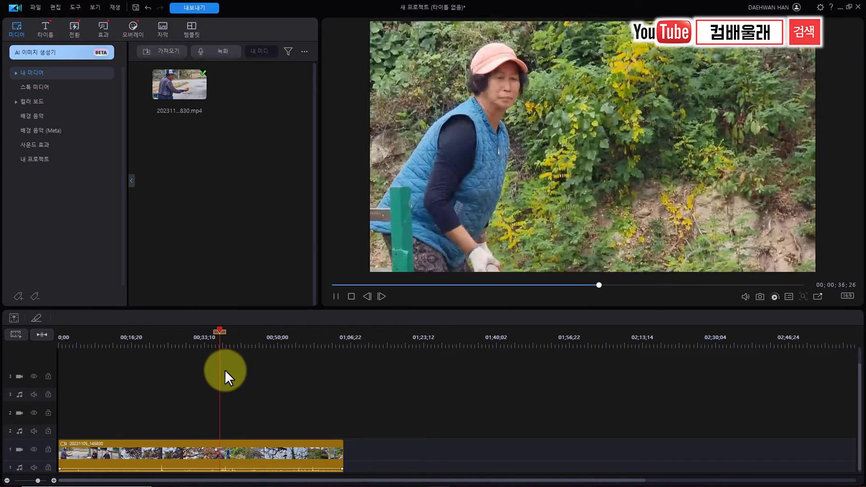
key("space")
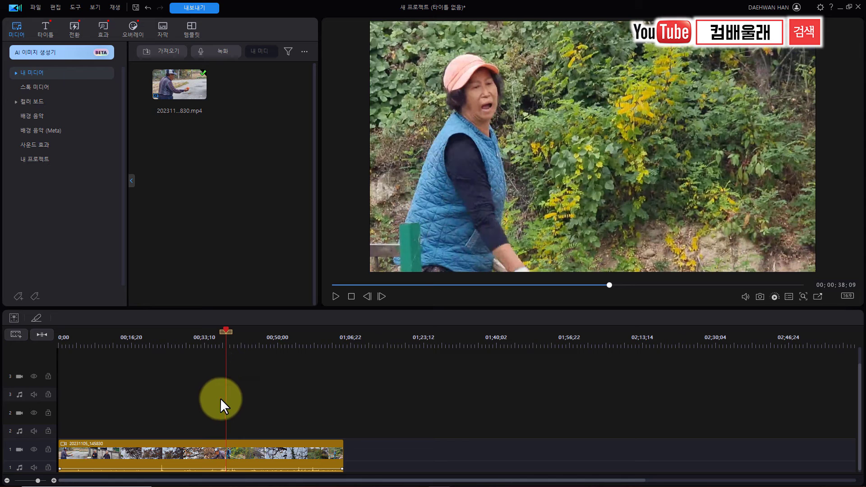
Delete the 20231105_145830 clip from both the timeline and the media library
left_click(193, 449)
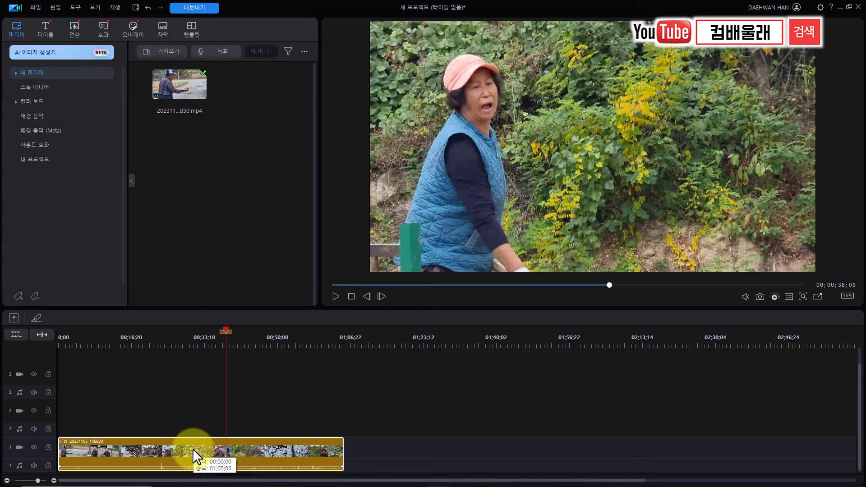
key("Delete")
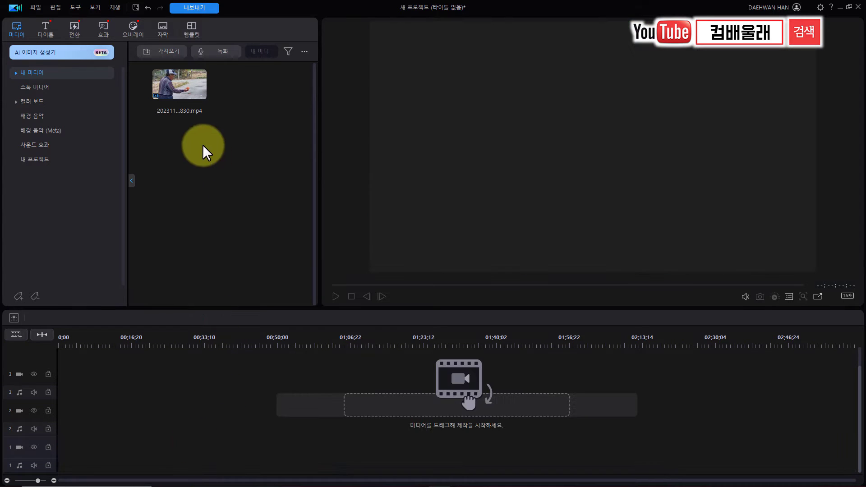
left_click(189, 90)
key("Delete")
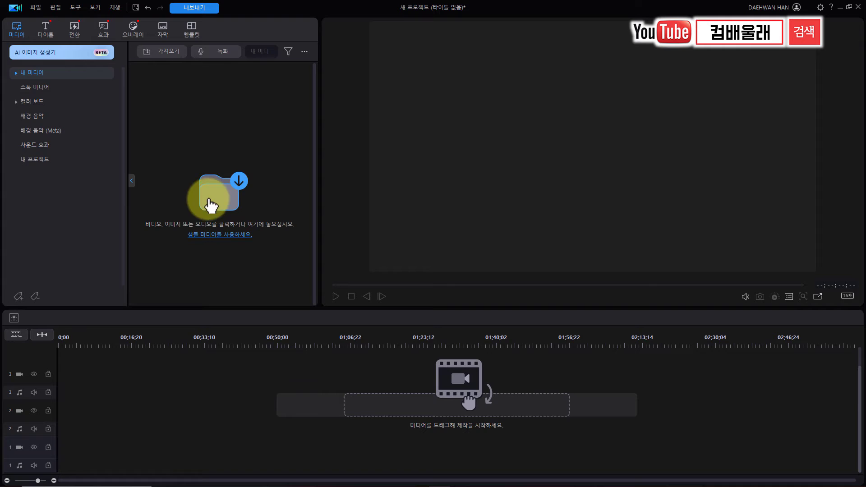
Import the video 20231105_144416, place it at the start of video track 1 and play its opening seconds
left_click(243, 205)
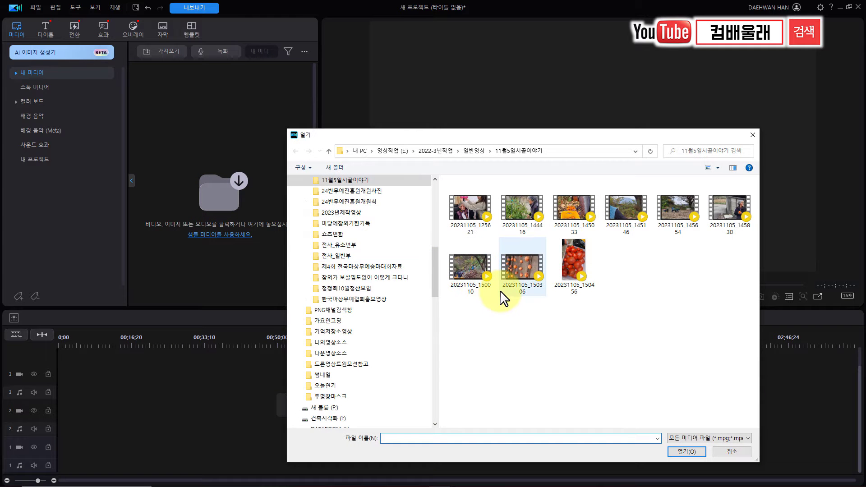
double_click(507, 286)
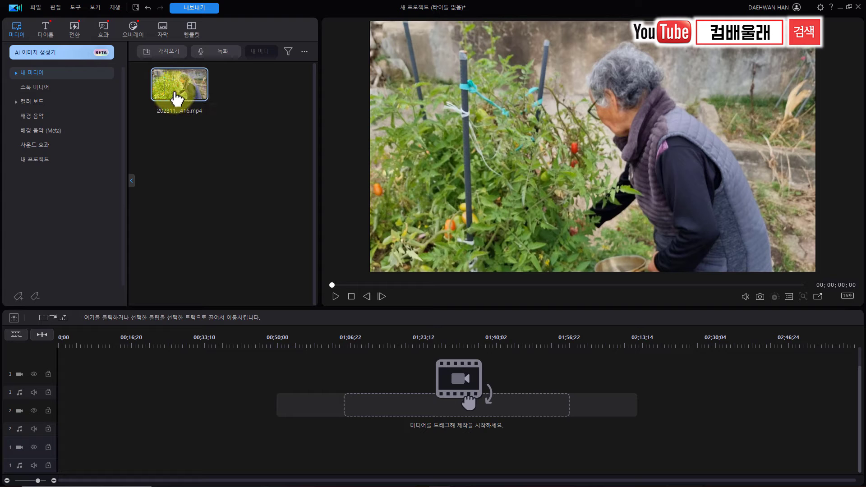
left_click_drag(174, 89, 63, 458)
key("space")
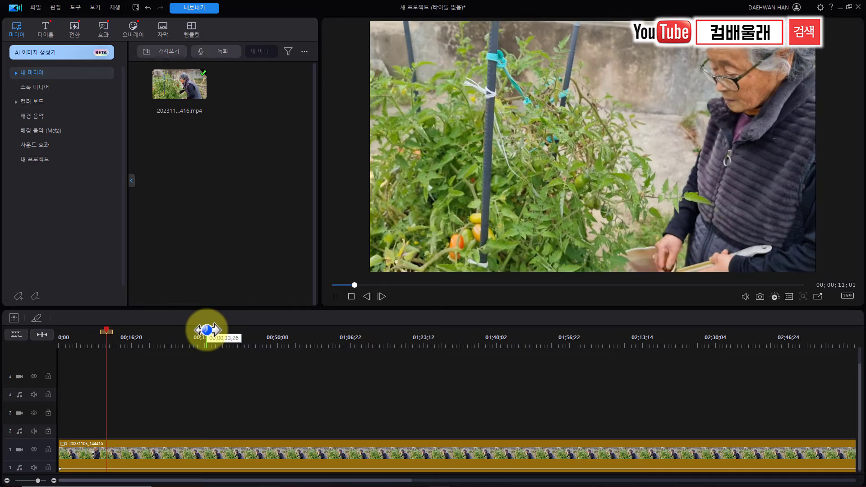
key("space")
Raise the timeline clip's audio volume to 8.2 dB, listen to the result and close the clip's edit settings
left_click(130, 448)
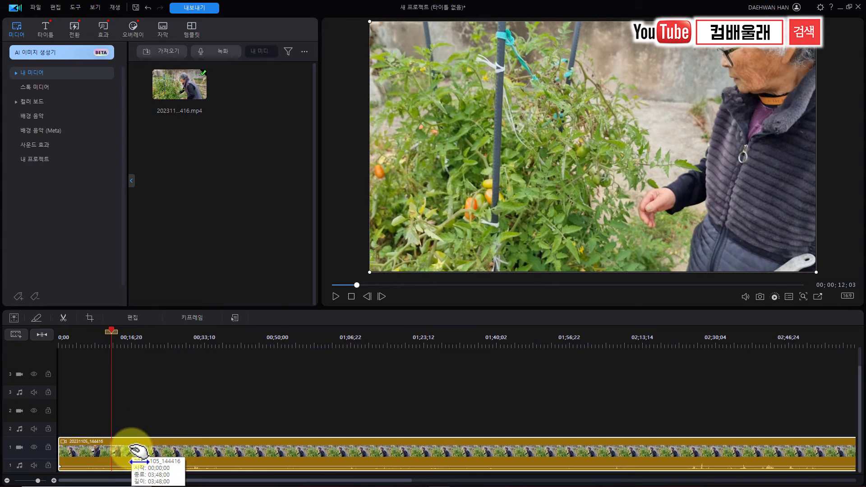
right_click(131, 447)
left_click(185, 449)
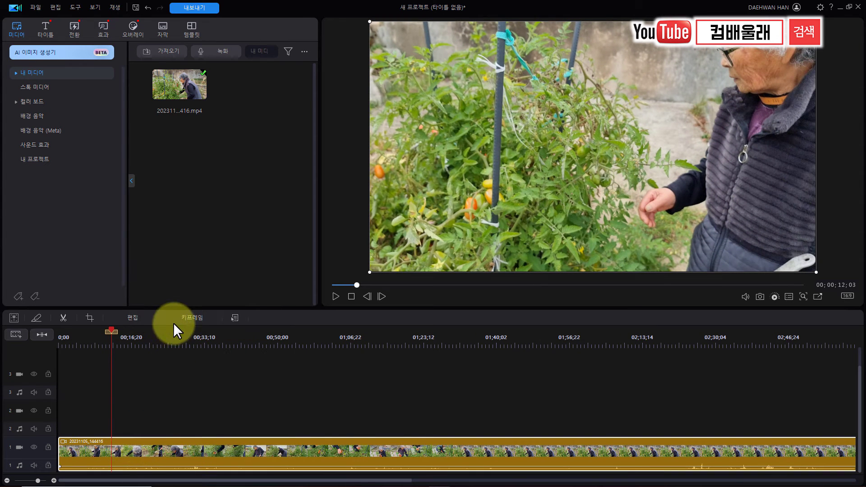
left_click(135, 318)
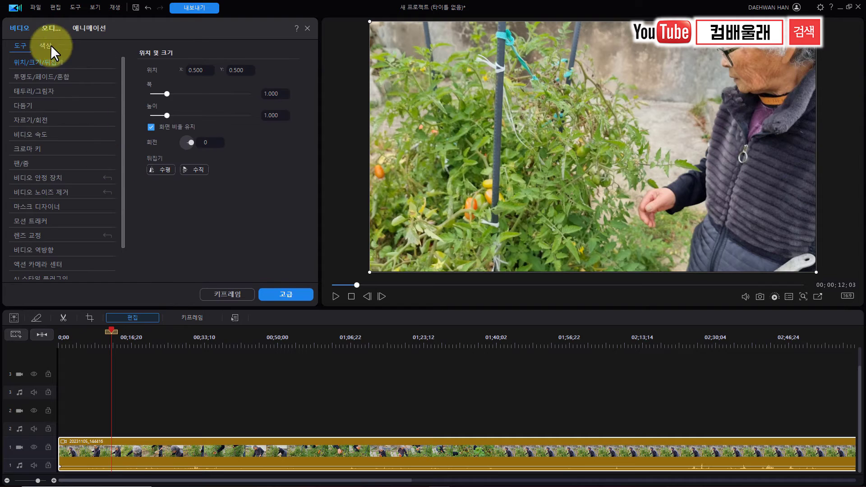
left_click(43, 28)
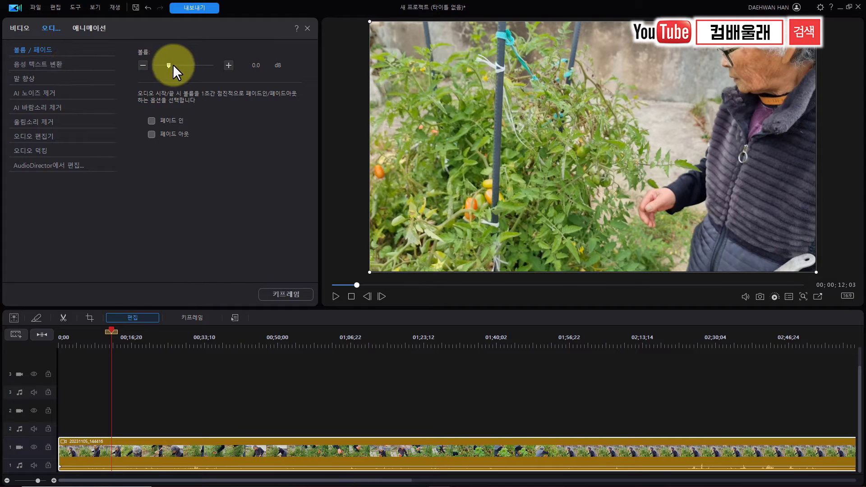
left_click_drag(168, 64, 192, 65)
left_click_drag(119, 345, 123, 345)
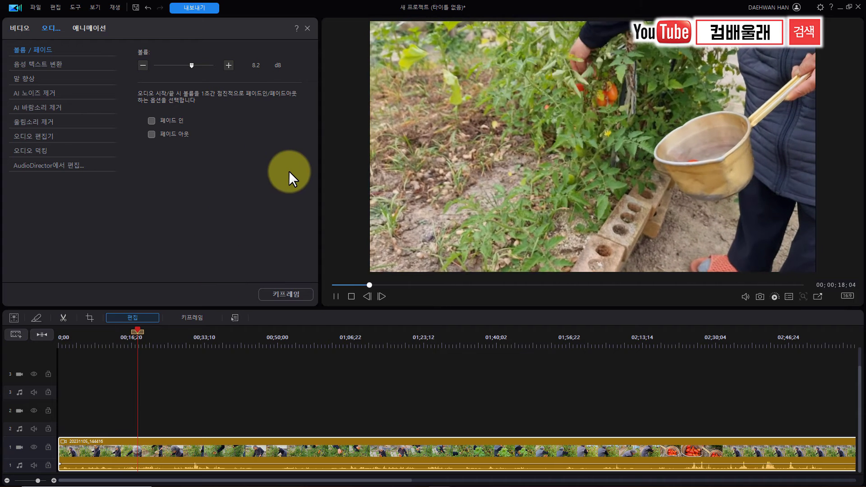
key("space")
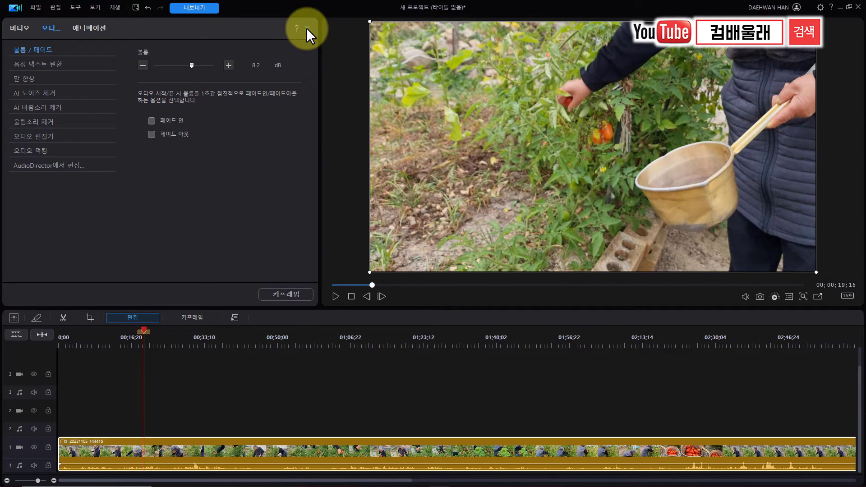
left_click(307, 28)
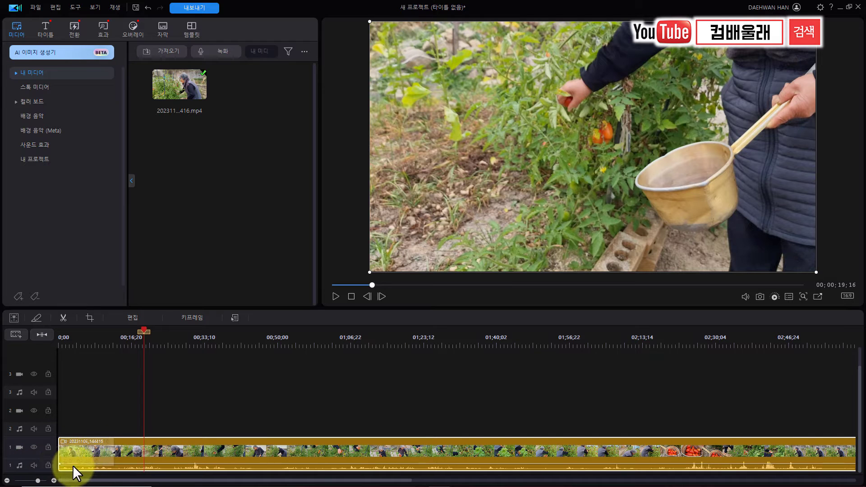
Mute audio track 1 and check it by playing the clip, jumping ahead to about 28 seconds
left_click(34, 465)
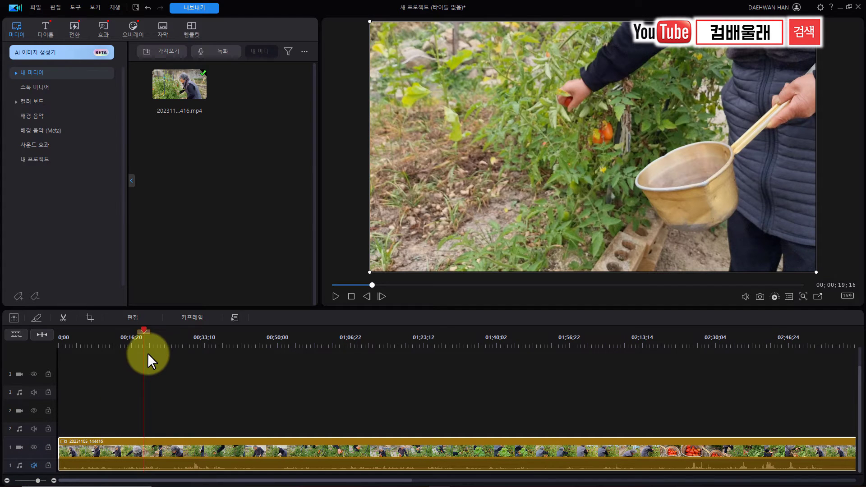
key("space")
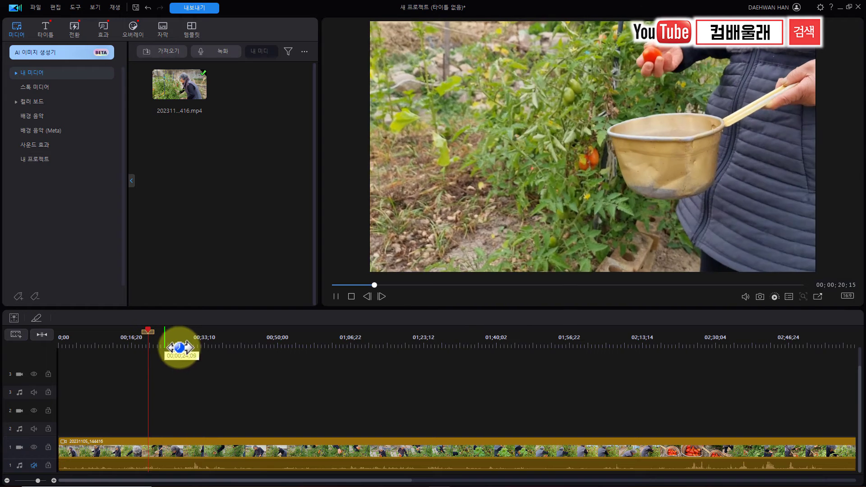
left_click(182, 345)
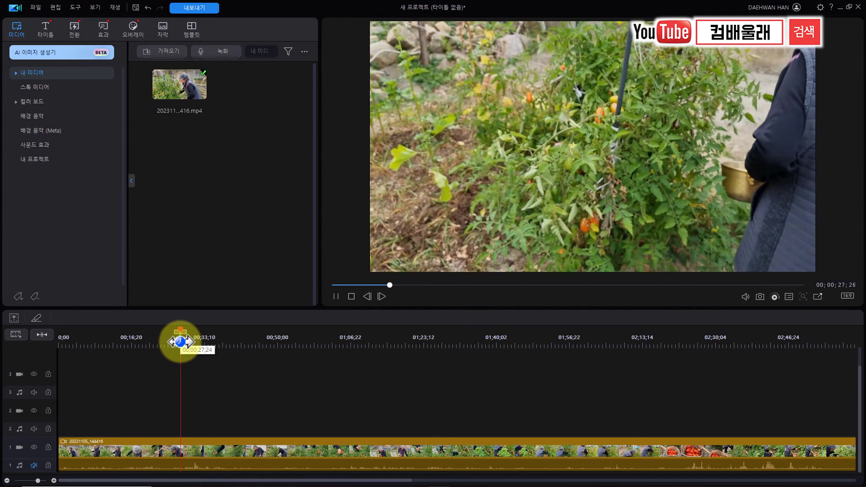
key("space")
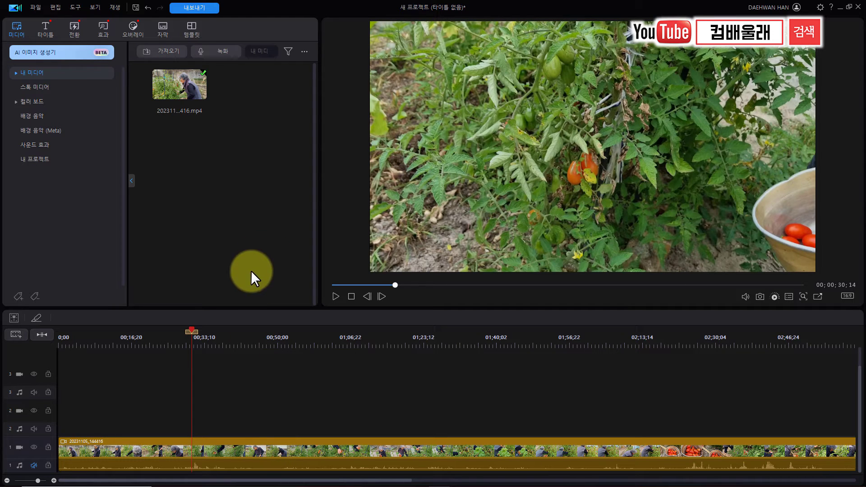
Open the preview options to view the preview quality and real-time preview choices, leaving them as they are
left_click(197, 88)
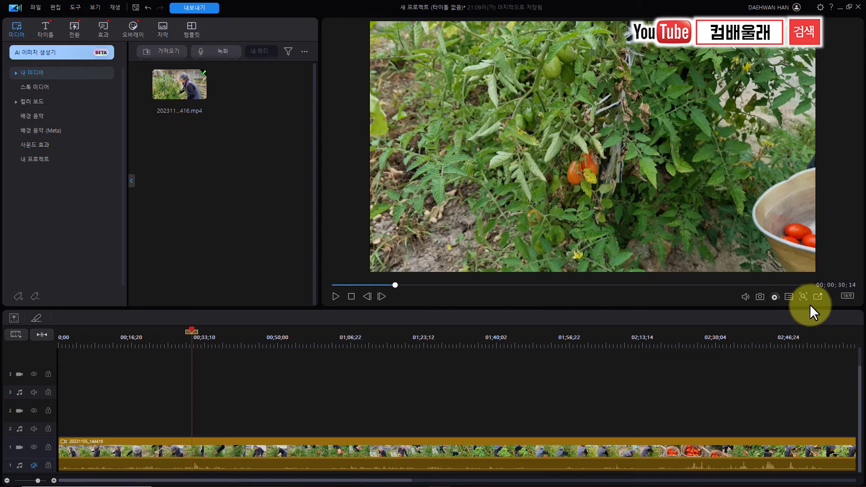
left_click(787, 297)
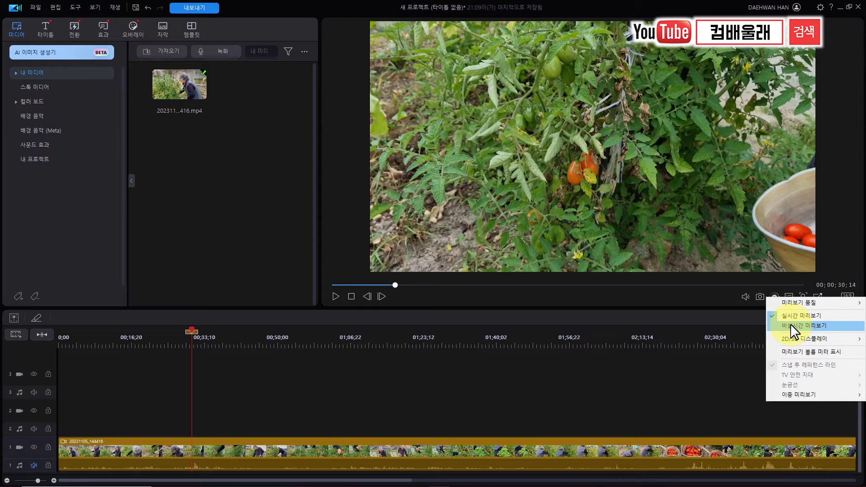
left_click(709, 298)
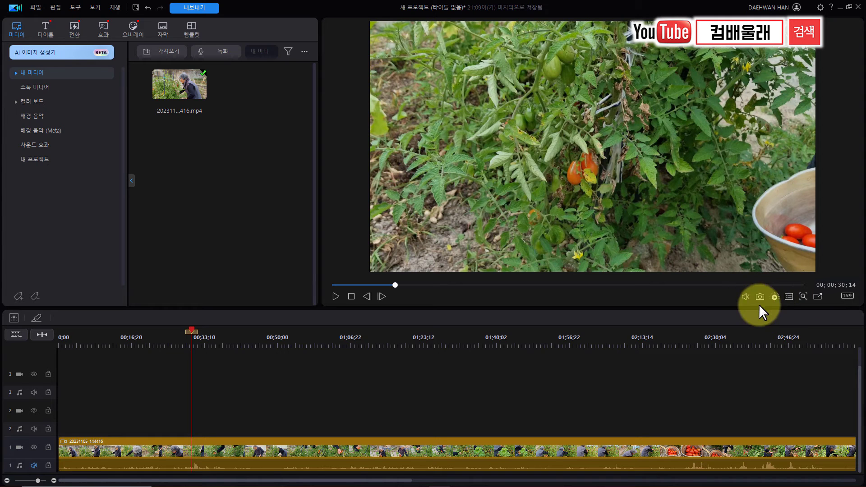
Switch the preview mode to non-real-time preview (비실시간 미리보기) and dismiss the information message
left_click(790, 297)
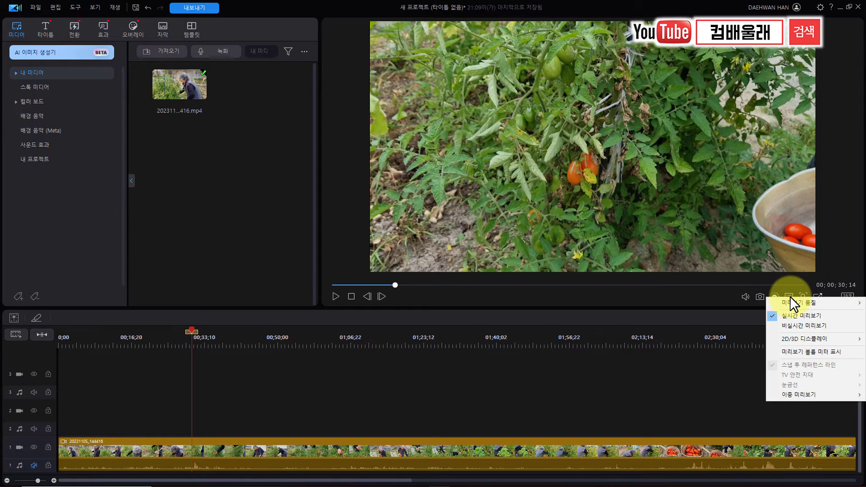
left_click(794, 325)
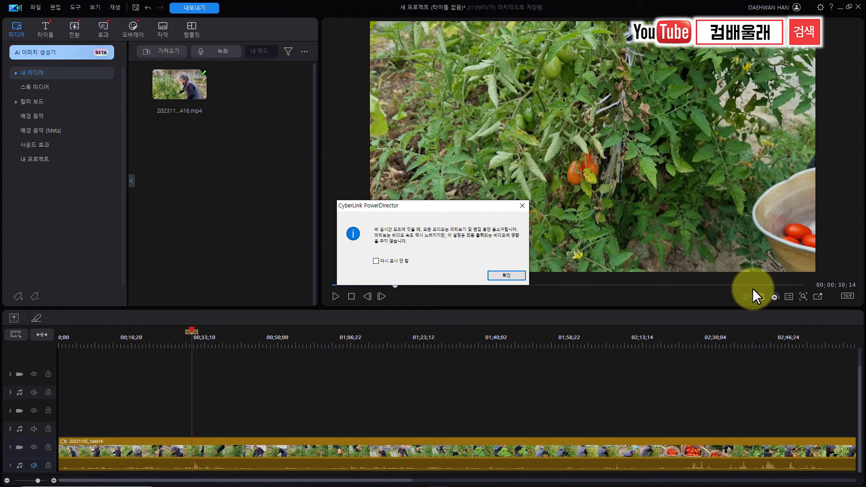
left_click(515, 276)
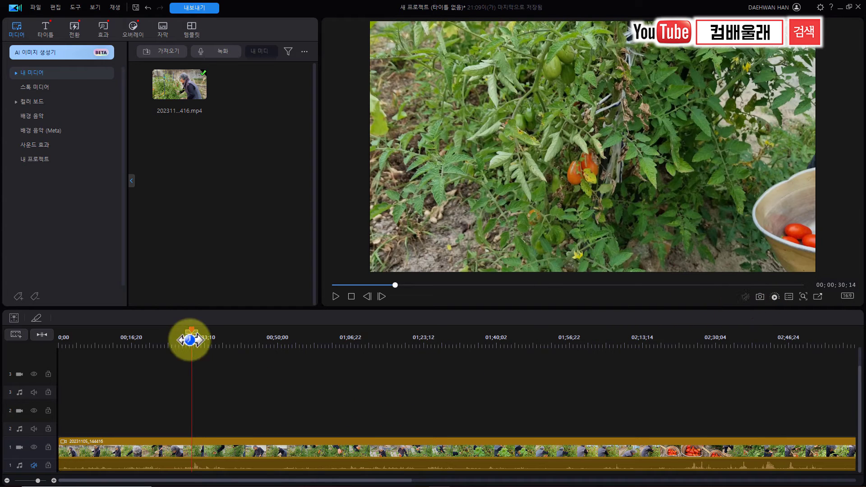
Unmute audio track 1 and play the clip for a few seconds from about 28 seconds
mouse_move(190, 326)
left_mouse_down()
mouse_move(180, 335)
mouse_move(188, 335)
left_mouse_up()
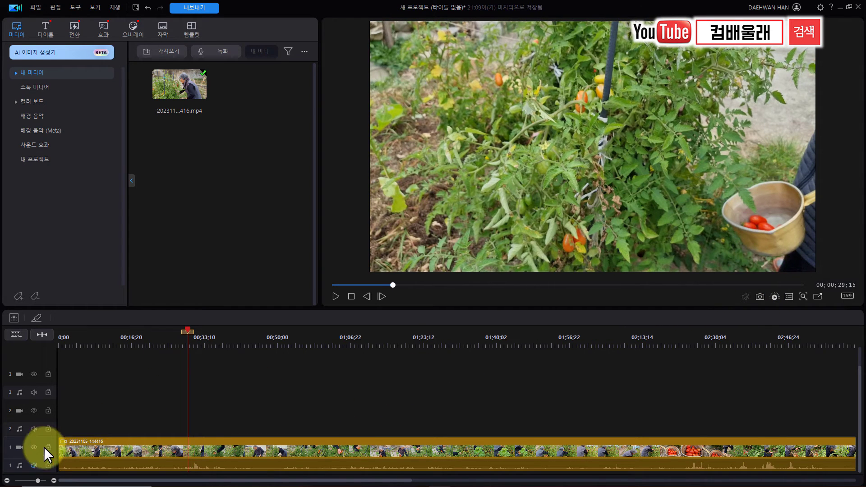
left_click(34, 465)
left_click(179, 348)
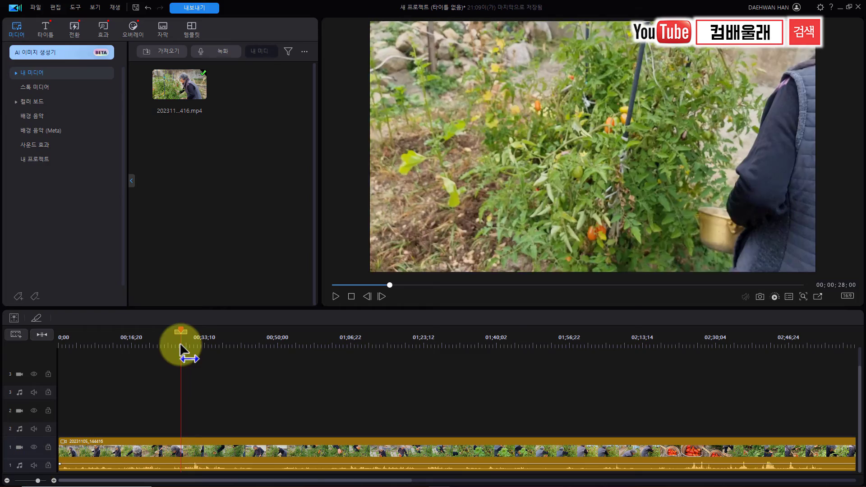
key("space")
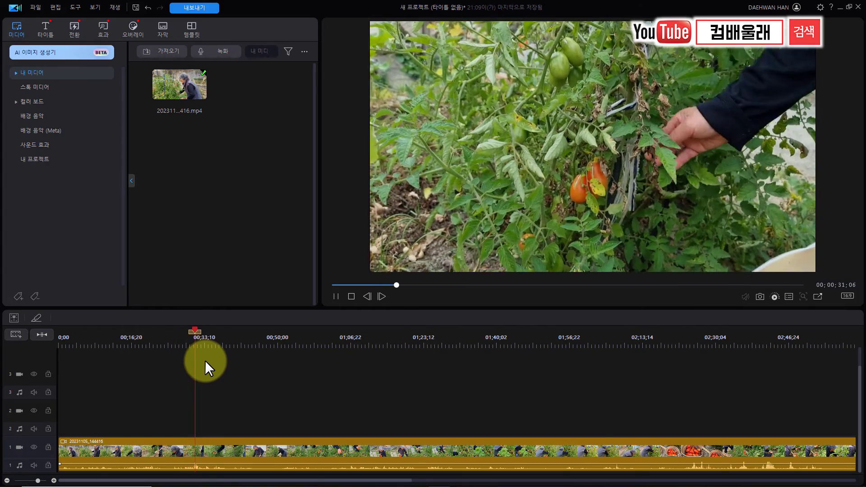
key("space")
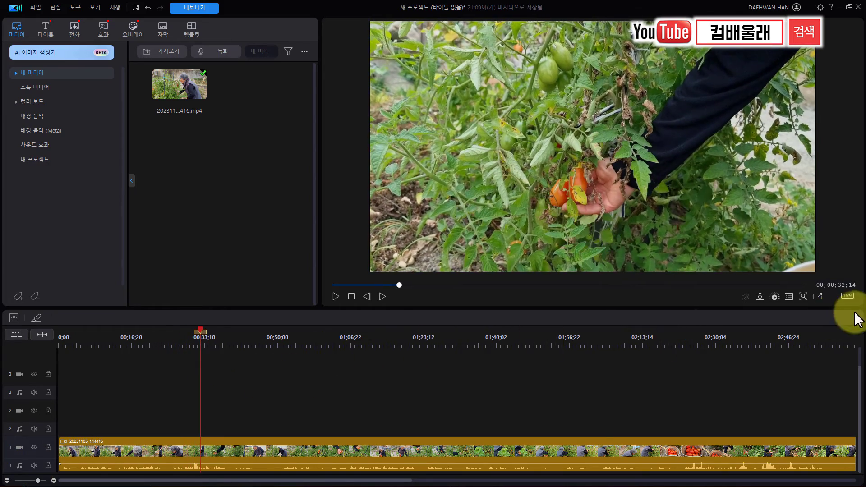
Review the preview mode options without changing them and play the clip in non-real-time mode from about 1:03
left_click(788, 296)
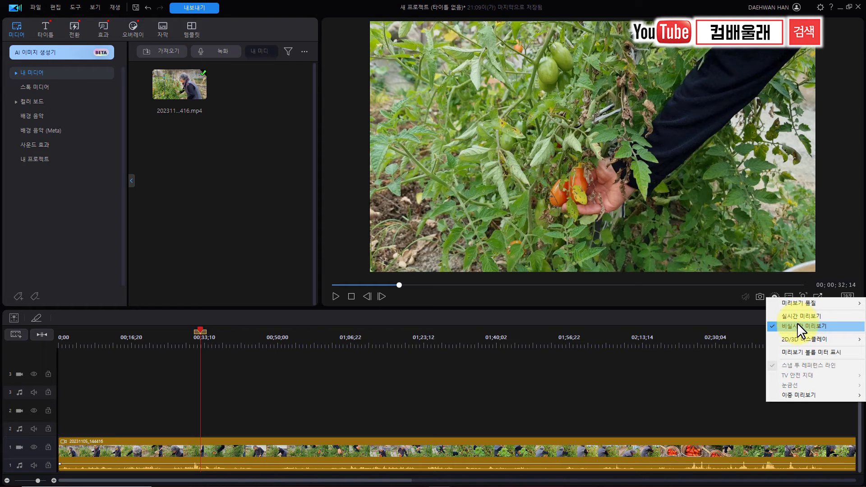
left_click(771, 317)
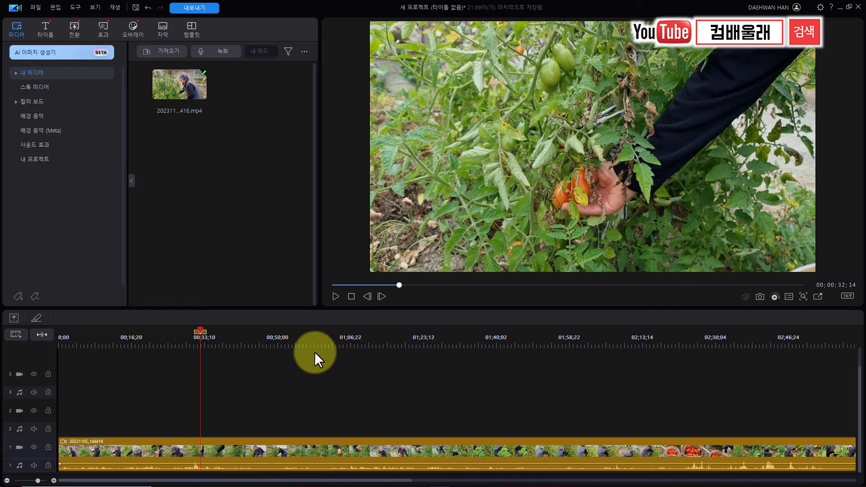
left_click(282, 345)
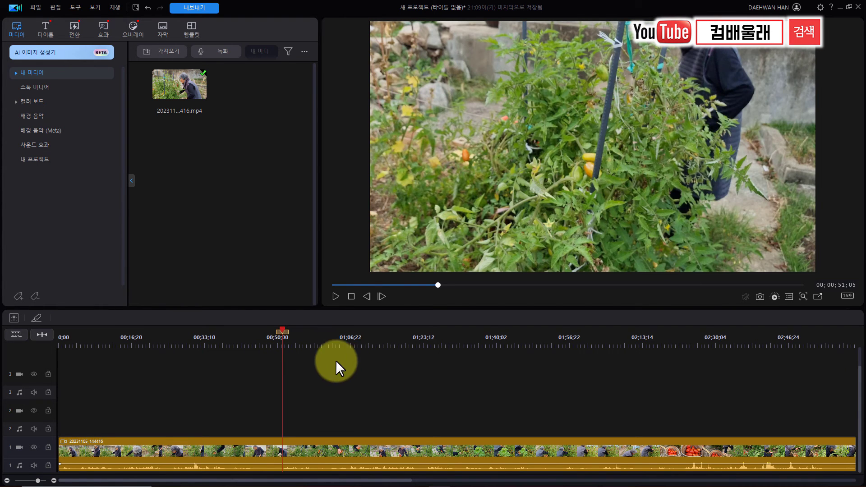
left_click(337, 345)
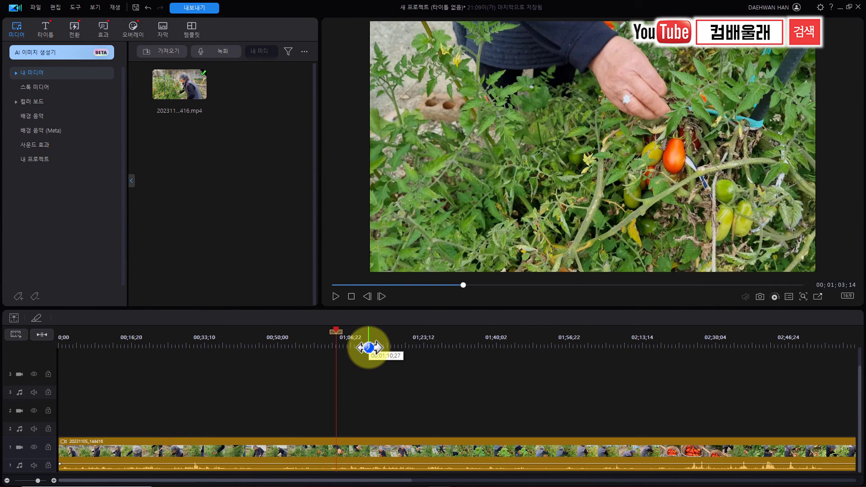
key("space")
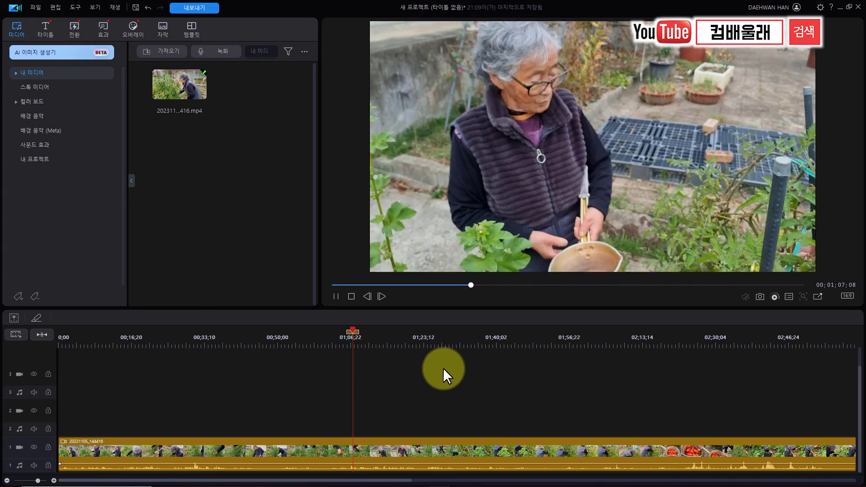
key("space")
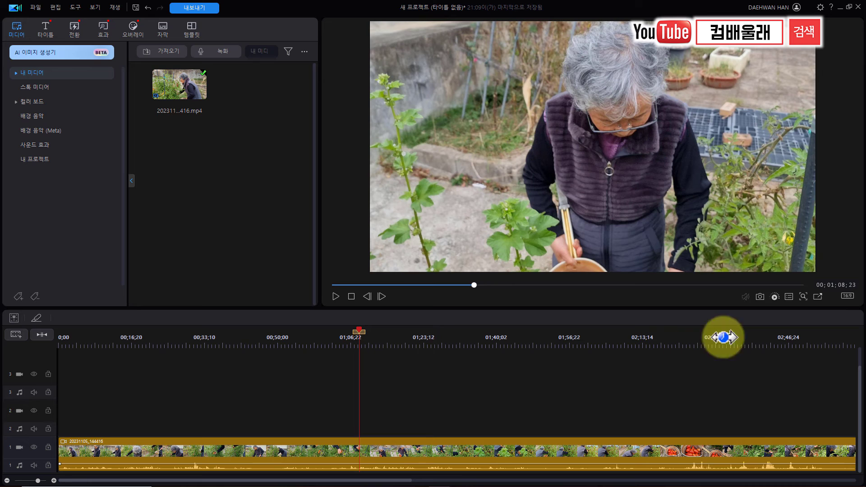
Switch the preview back to real-time preview (실시간 미리보기) and check playback, moving the playhead to about 1:24
left_click(789, 296)
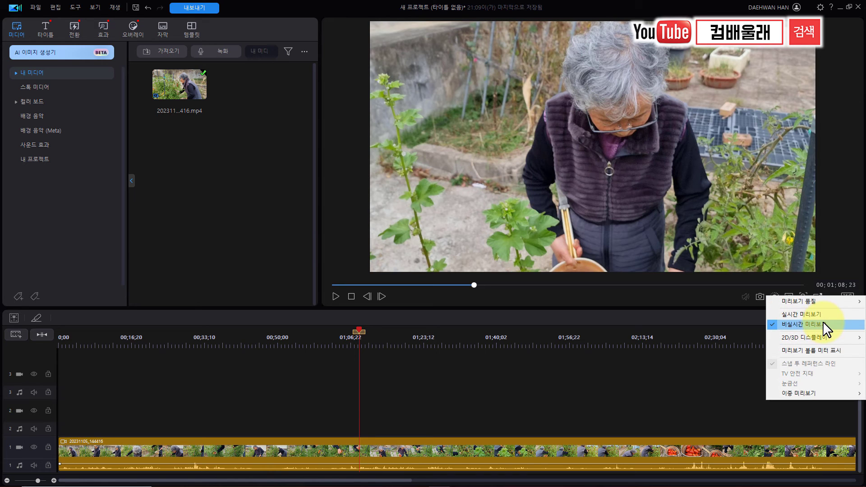
left_click(789, 313)
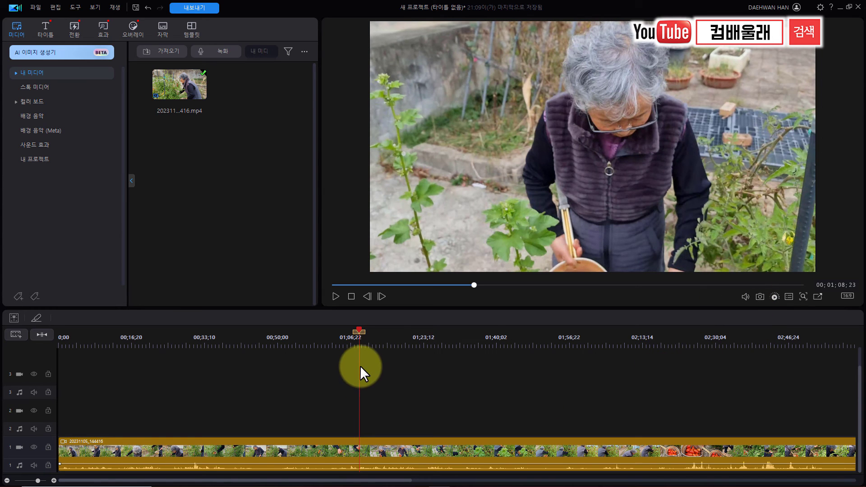
key("space")
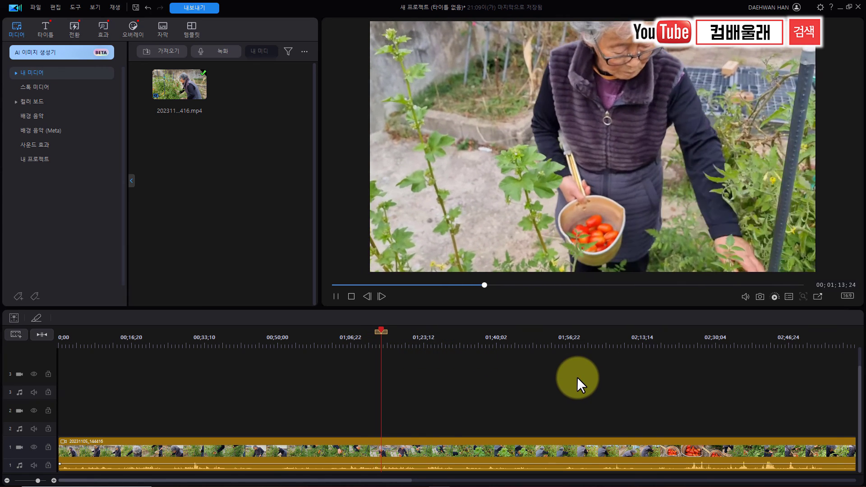
key("space")
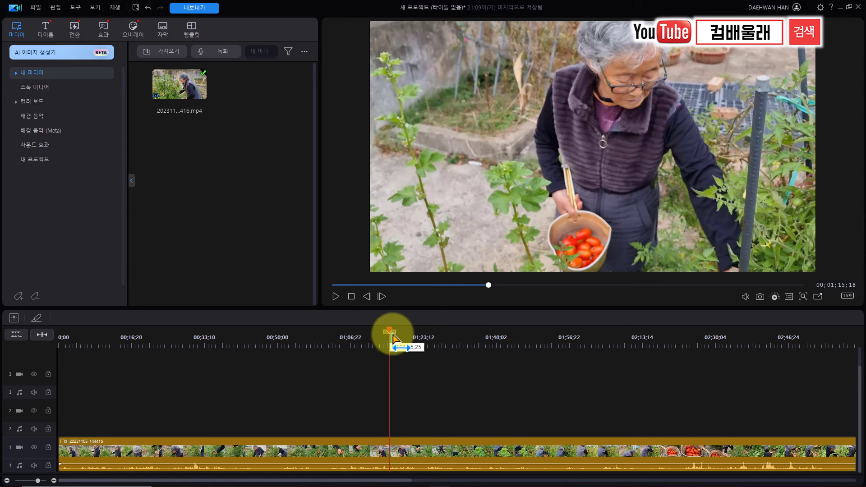
left_click_drag(389, 334, 426, 341)
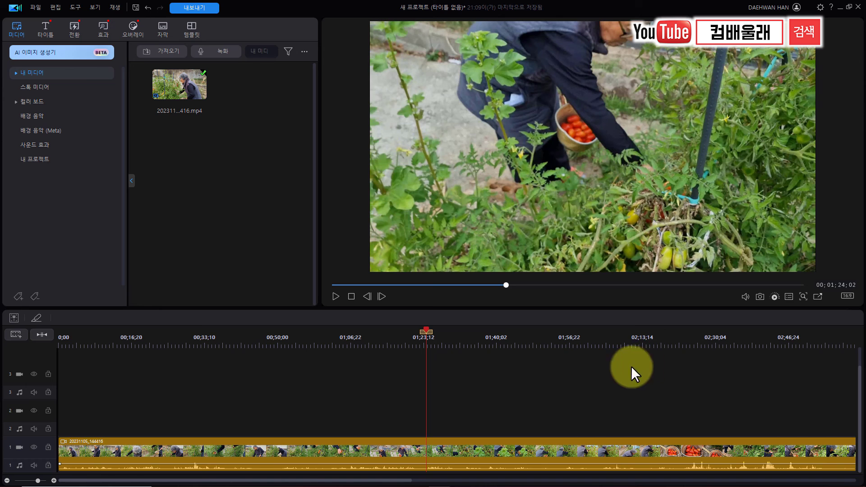